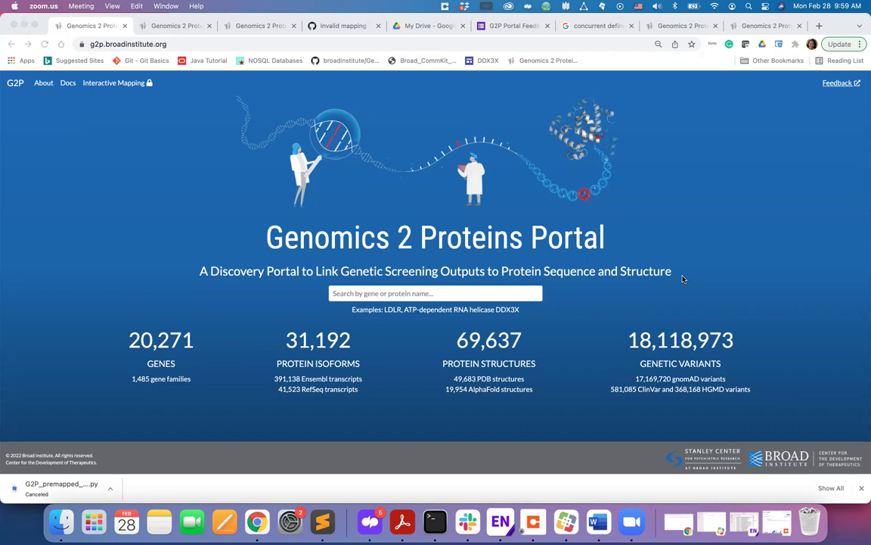
- Bring the Chrome window with the G2P home page to the front
{"action": "left_click", "coordinate": [395, 334]}
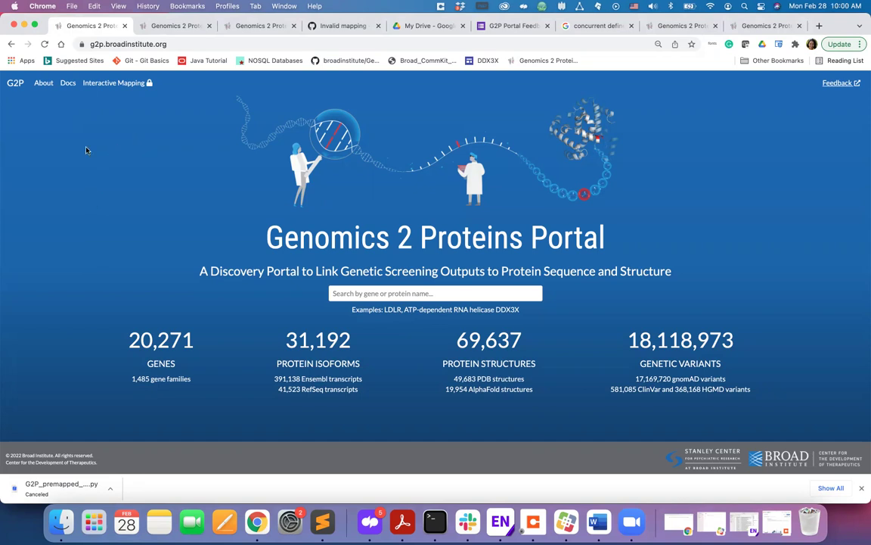
{"action": "mouse_move", "coordinate": [130, 85]}
- Search for CDKL5, open its gene page and scroll through the O76039-2 sequence
{"action": "left_click", "coordinate": [415, 293]}
{"action": "type", "text": "CDKL5"}
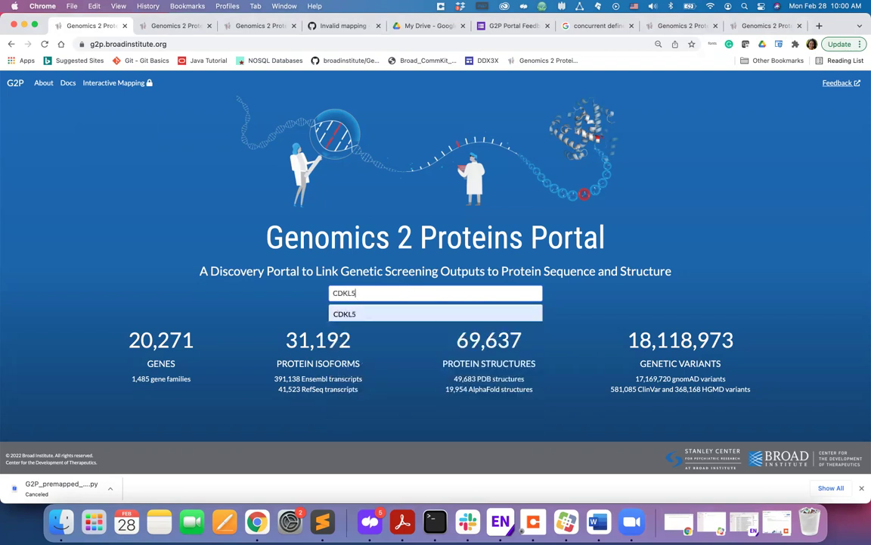
{"action": "left_click", "coordinate": [423, 314]}
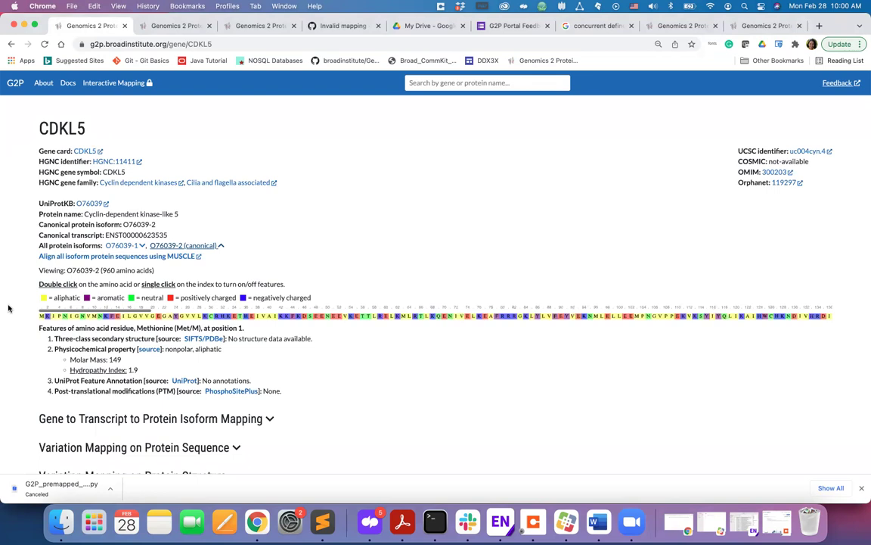
{"action": "scroll", "coordinate": [8, 308], "scroll_direction": "down", "scroll_amount": 1}
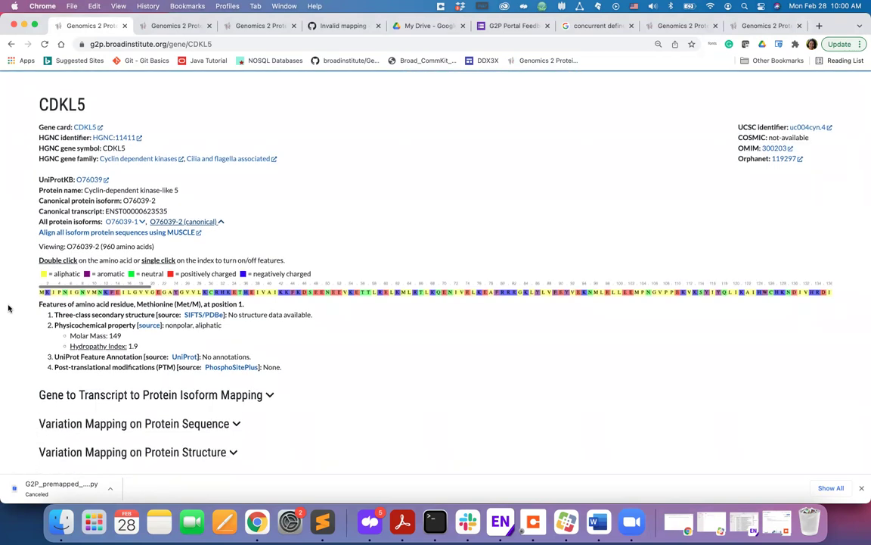
{"action": "scroll", "coordinate": [8, 308], "scroll_direction": "down", "scroll_amount": 1}
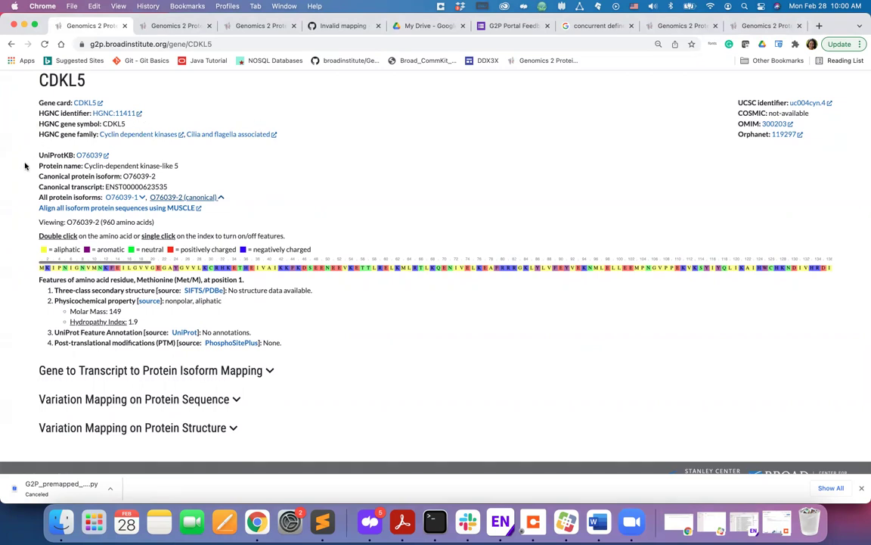
{"action": "scroll", "coordinate": [17, 189], "scroll_direction": "down", "scroll_amount": 1}
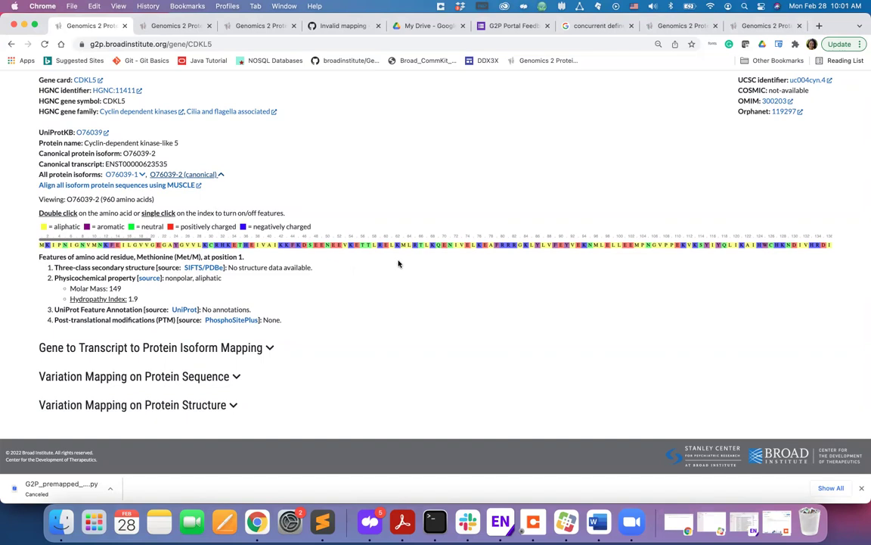
- View isoform O76039-1, return to canonical O76039-2, and highlight position 1's feature lines
{"action": "left_click", "coordinate": [133, 176]}
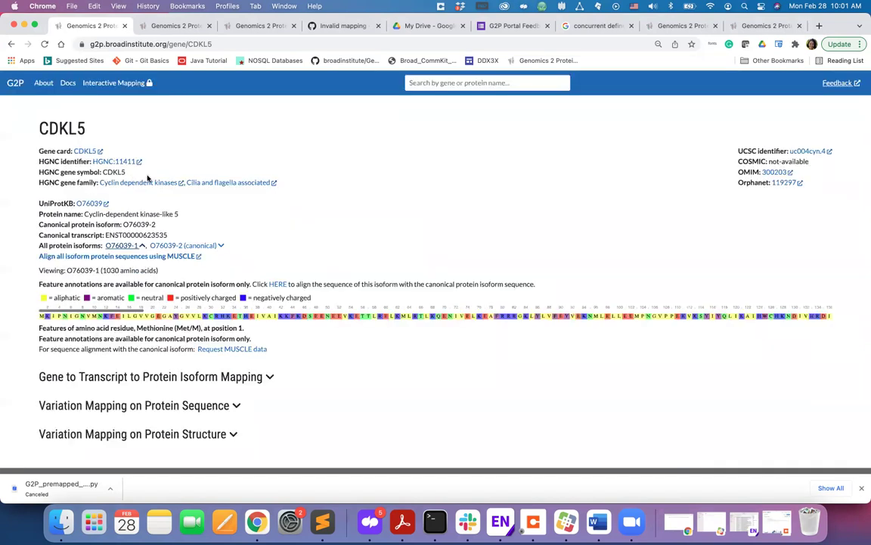
{"action": "left_click", "coordinate": [185, 245]}
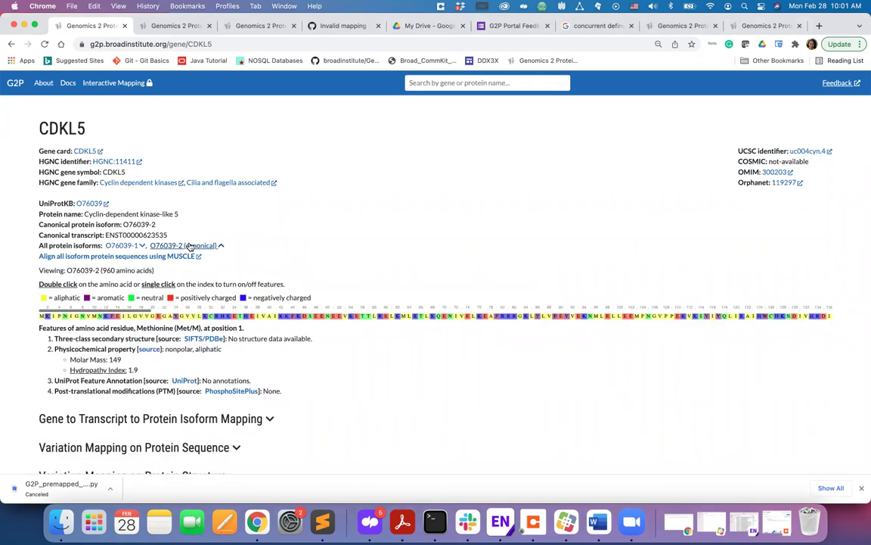
{"action": "scroll", "coordinate": [15, 273], "scroll_direction": "down", "scroll_amount": 2}
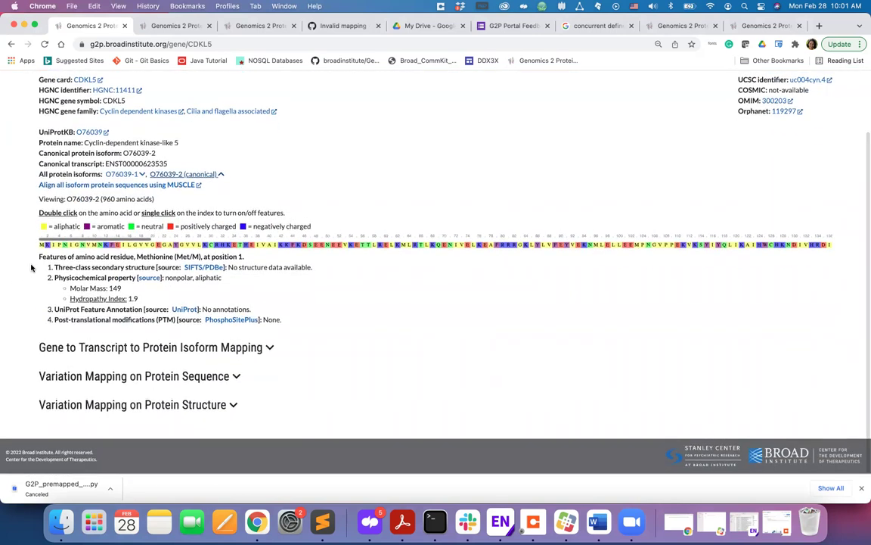
{"action": "left_click_drag", "start_coordinate": [33, 257], "coordinate": [255, 261]}
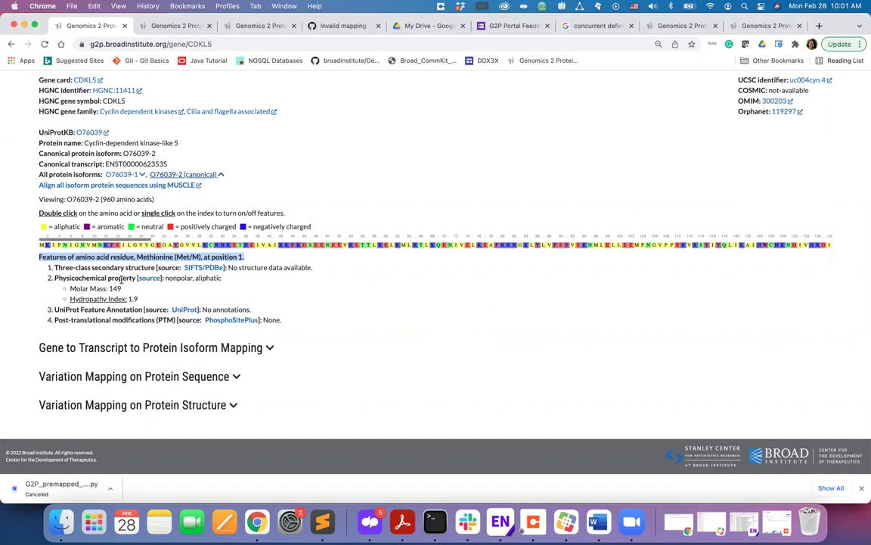
{"action": "triple_click", "coordinate": [171, 312]}
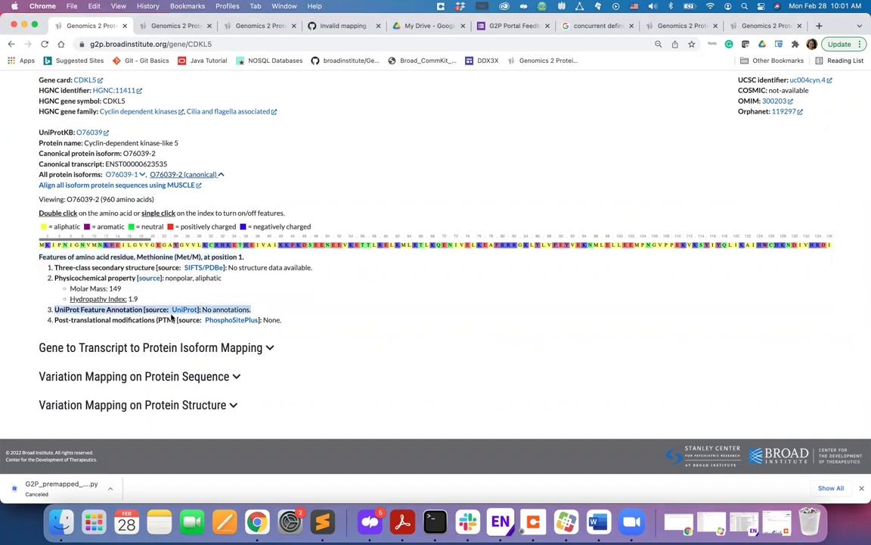
{"action": "left_click", "coordinate": [13, 316]}
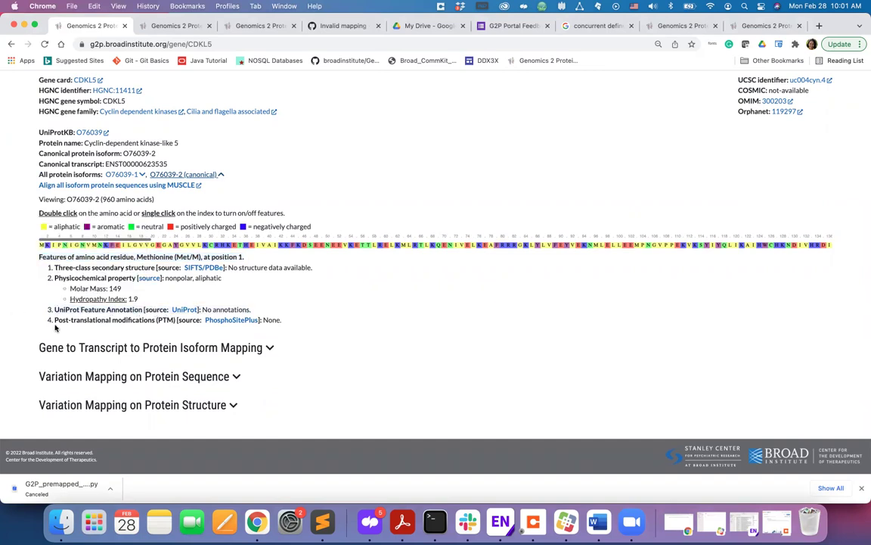
- Highlight the PTM and Methionine 1 lines, then show features for Tyrosine 24
{"action": "left_click_drag", "start_coordinate": [55, 320], "coordinate": [290, 324]}
{"action": "left_click", "coordinate": [6, 304]}
{"action": "left_click_drag", "start_coordinate": [136, 258], "coordinate": [248, 258]}
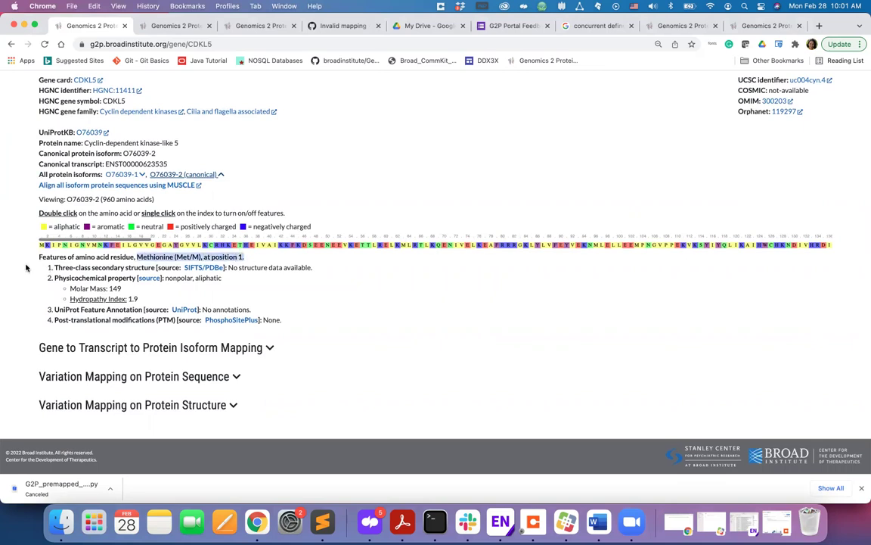
{"action": "left_click", "coordinate": [2, 269]}
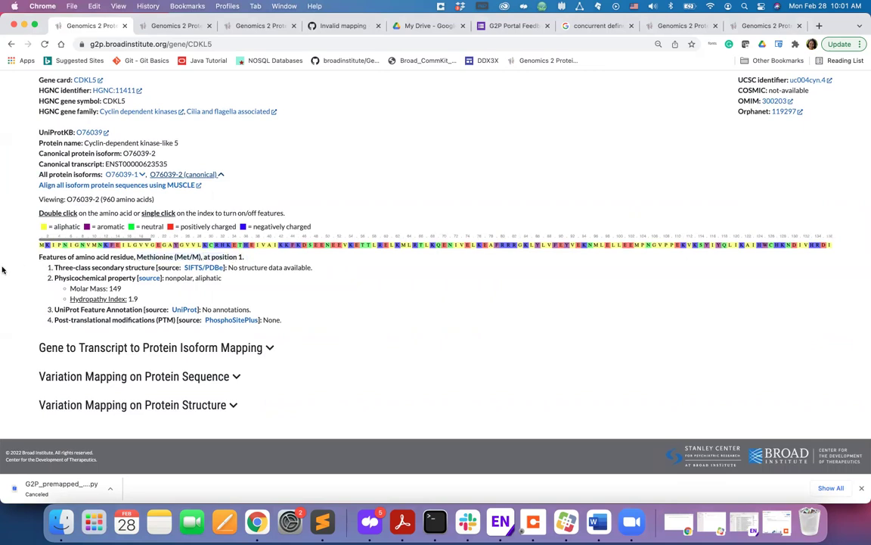
{"action": "left_click", "coordinate": [175, 245]}
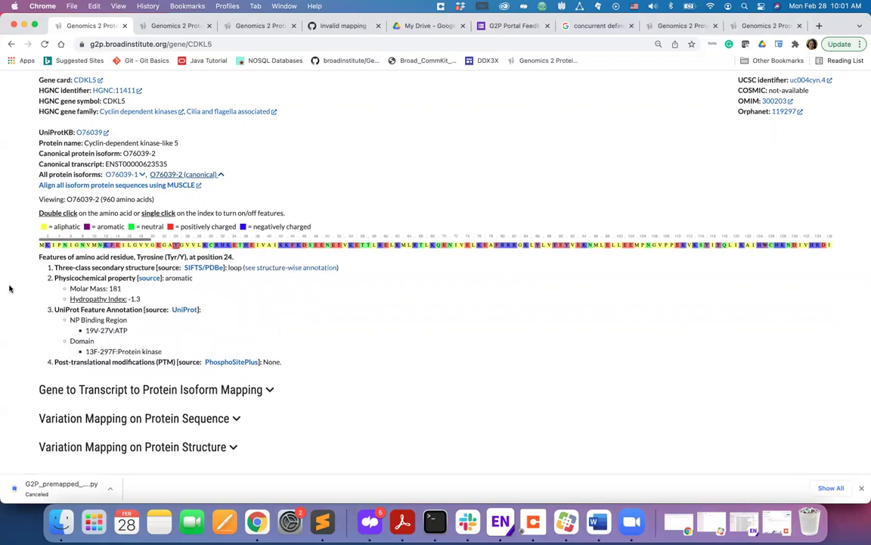
{"action": "scroll", "coordinate": [10, 287], "scroll_direction": "down", "scroll_amount": 2}
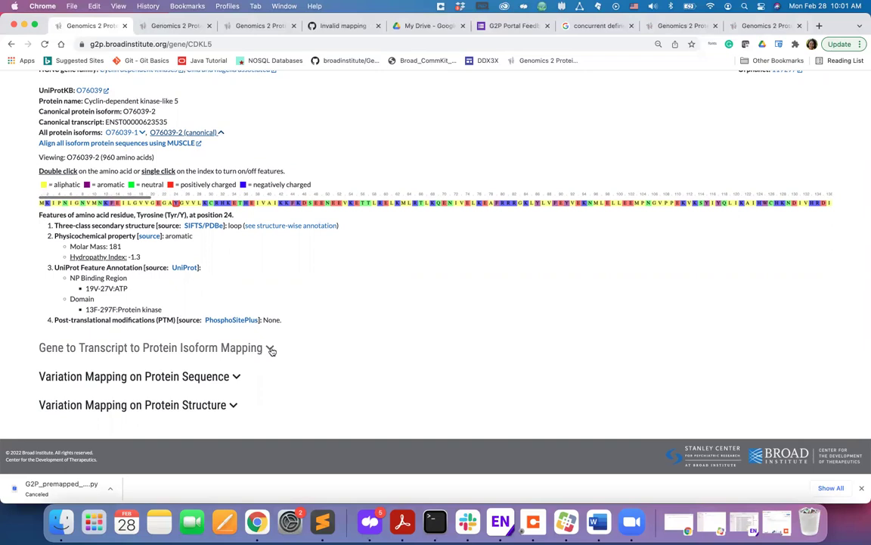
{"action": "left_click", "coordinate": [270, 348]}
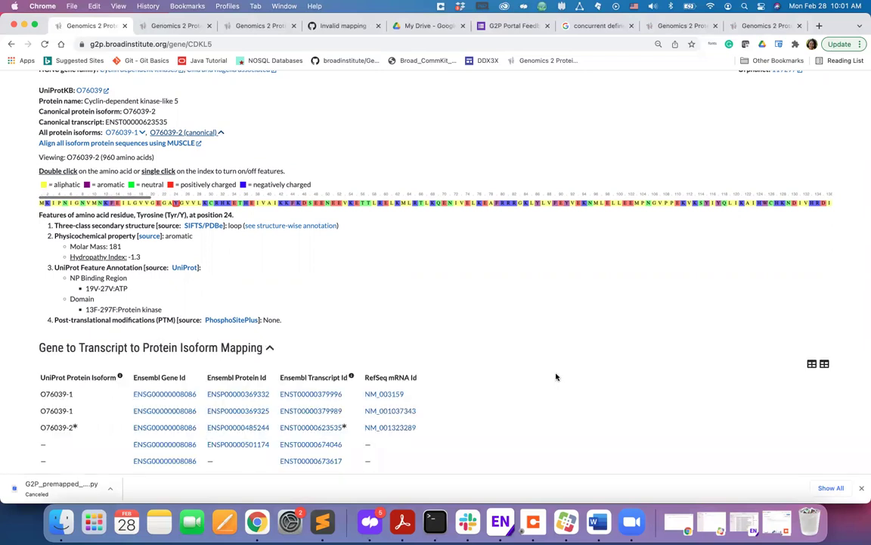
{"action": "scroll", "coordinate": [555, 376], "scroll_direction": "down", "scroll_amount": 2}
{"action": "scroll", "coordinate": [556, 377], "scroll_direction": "down", "scroll_amount": 1}
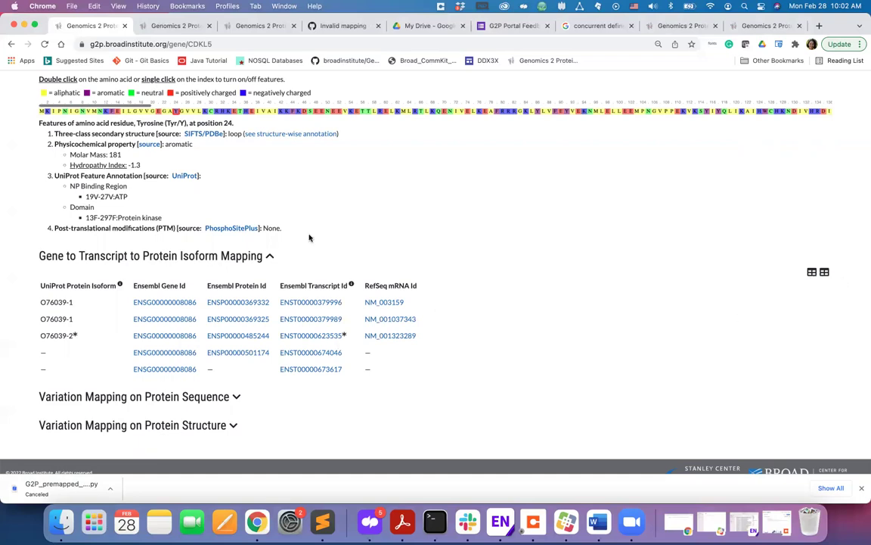
{"action": "left_click", "coordinate": [270, 256]}
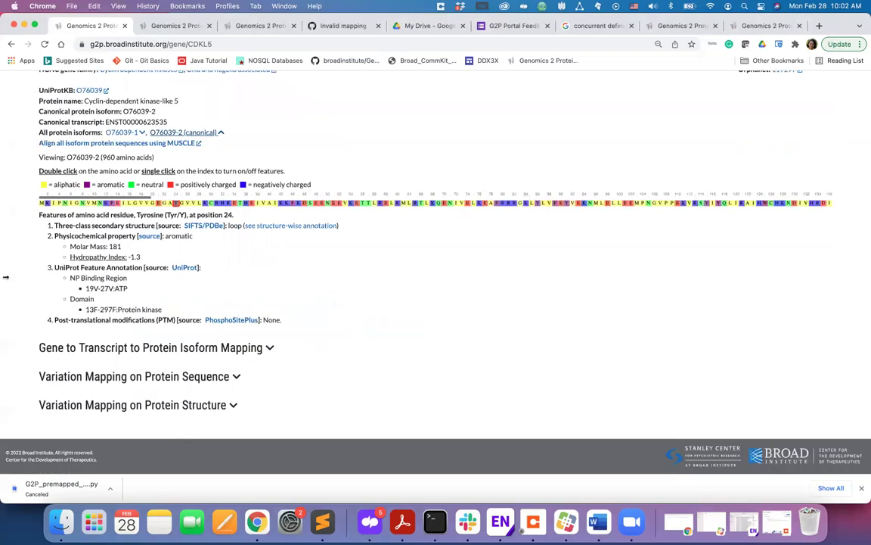
- Expand the sequence variation mapping and highlight the gnomAD, ClinVar and HGMD headings
{"action": "scroll", "coordinate": [16, 298], "scroll_direction": "down", "scroll_amount": 2}
{"action": "left_click", "coordinate": [238, 376]}
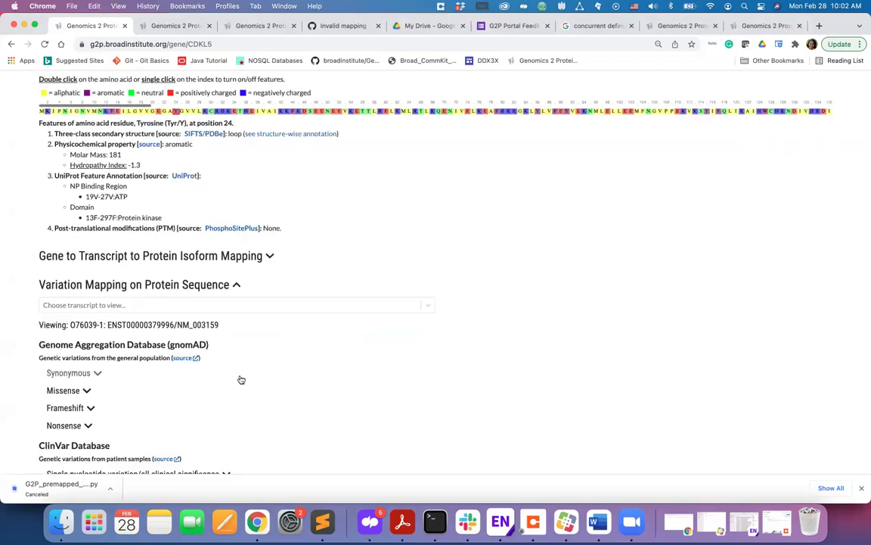
{"action": "scroll", "coordinate": [432, 387], "scroll_direction": "down", "scroll_amount": 3}
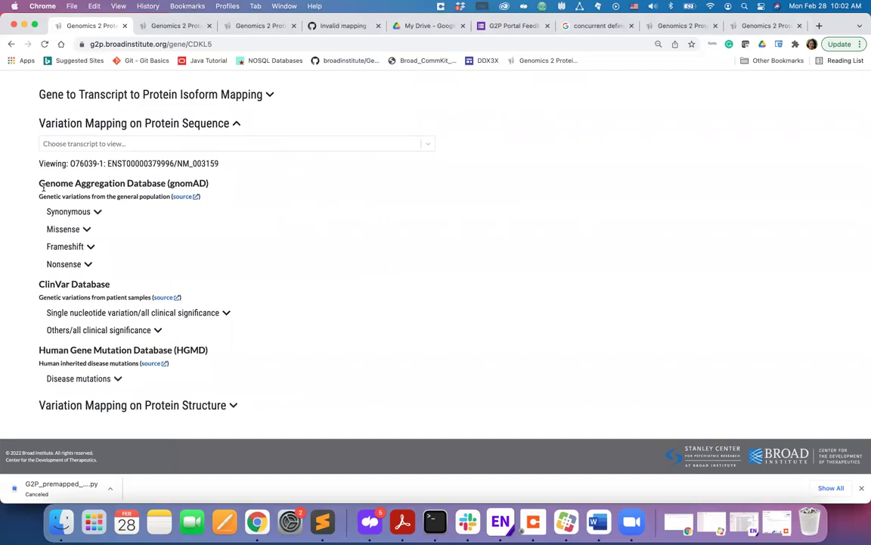
{"action": "left_click_drag", "start_coordinate": [38, 183], "coordinate": [208, 190]}
{"action": "left_click_drag", "start_coordinate": [69, 284], "coordinate": [16, 286]}
{"action": "left_click_drag", "start_coordinate": [37, 351], "coordinate": [215, 354]}
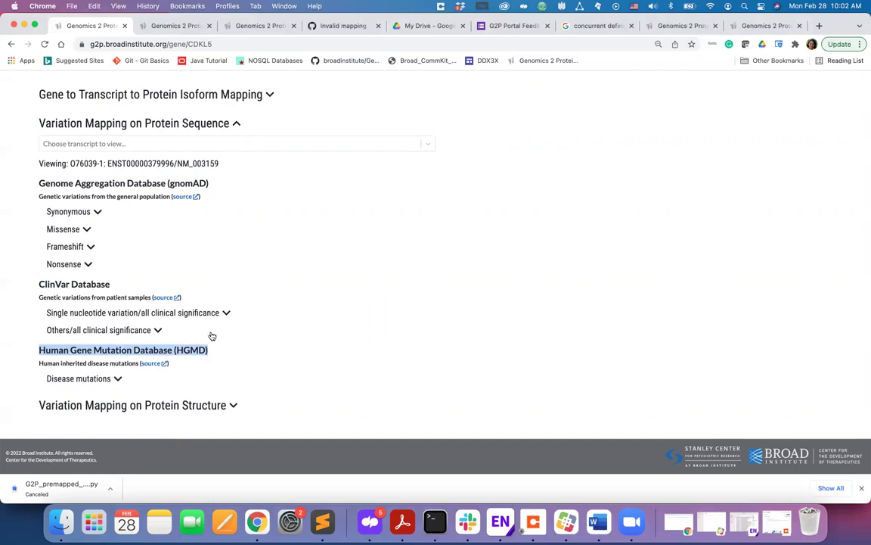
{"action": "left_click", "coordinate": [310, 137]}
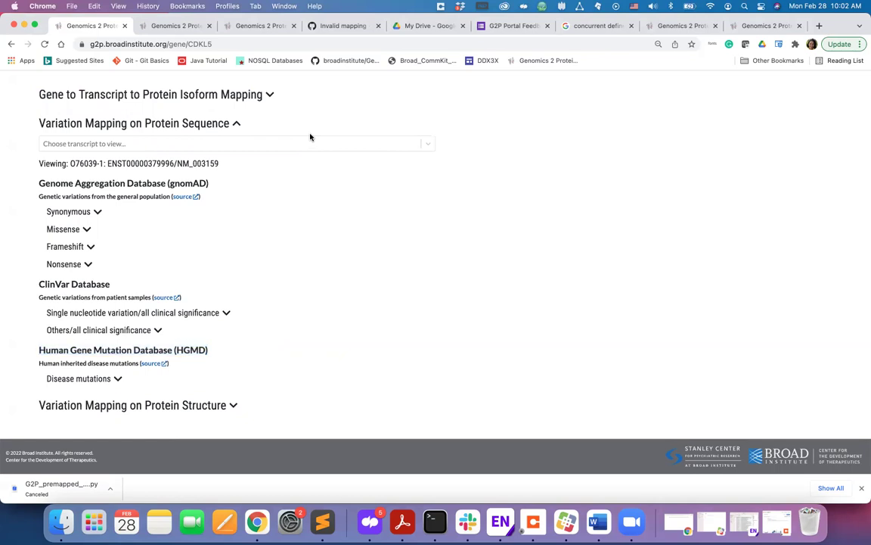
{"action": "left_click", "coordinate": [311, 143]}
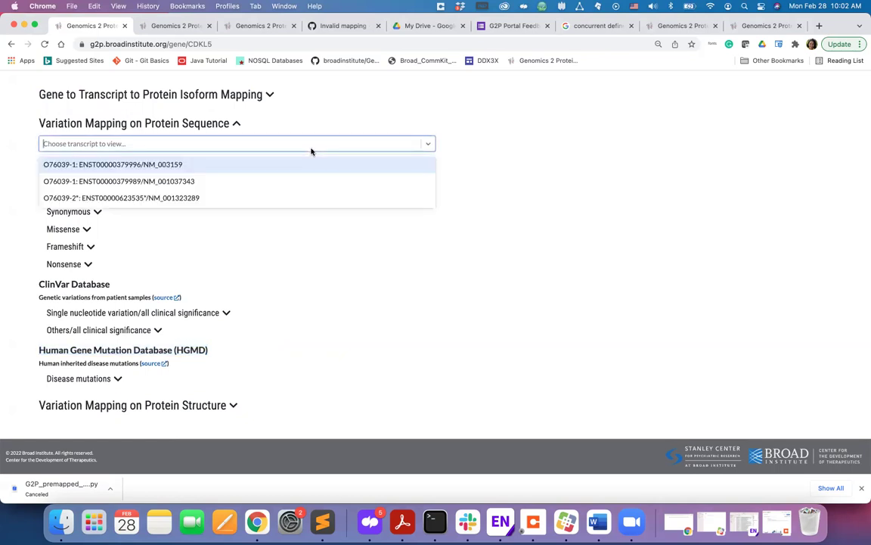
{"action": "left_click", "coordinate": [308, 199]}
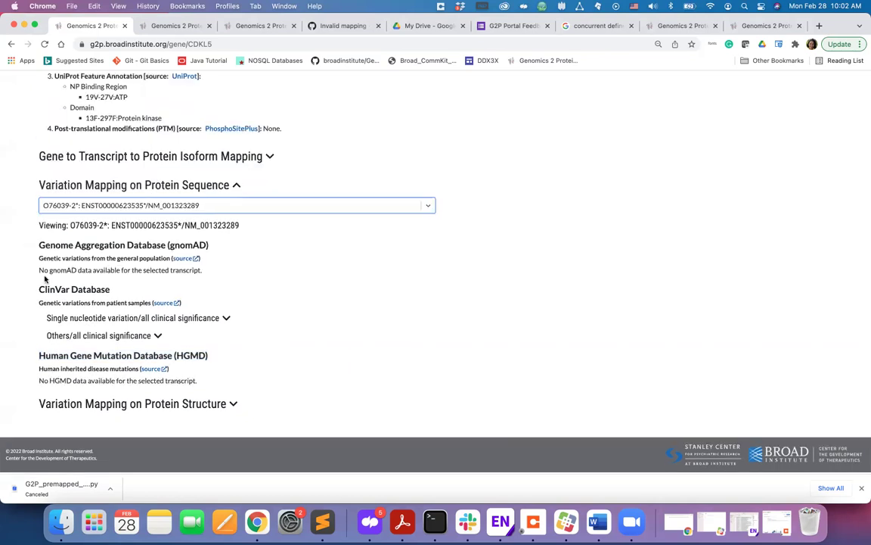
{"action": "left_click_drag", "start_coordinate": [39, 273], "coordinate": [198, 280]}
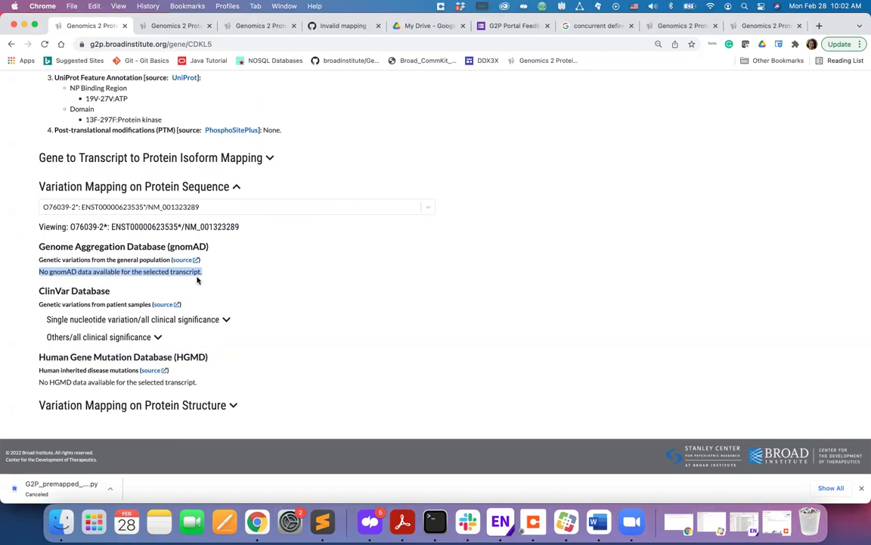
- Show ClinVar single nucleotide variants, filtered to pathogenic or likely-pathogenic only
{"action": "left_click", "coordinate": [226, 320]}
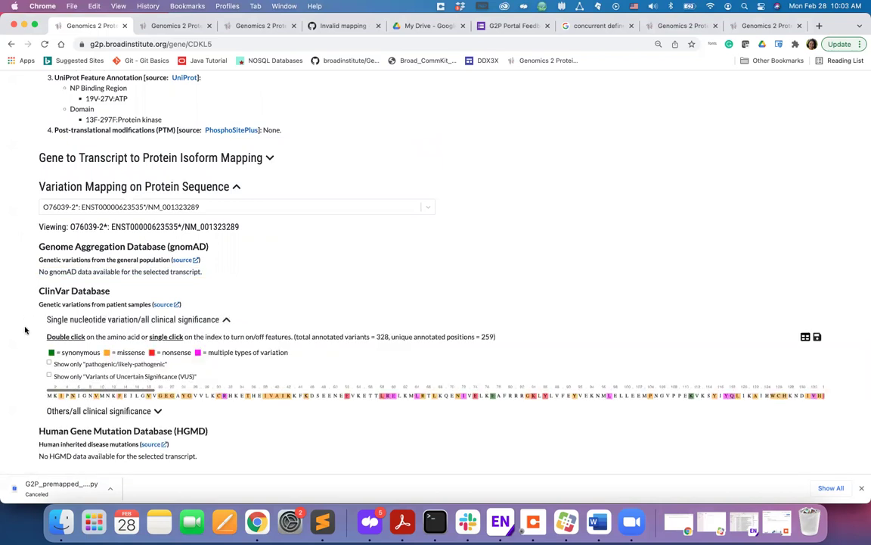
{"action": "scroll", "coordinate": [27, 346], "scroll_direction": "down", "scroll_amount": 2}
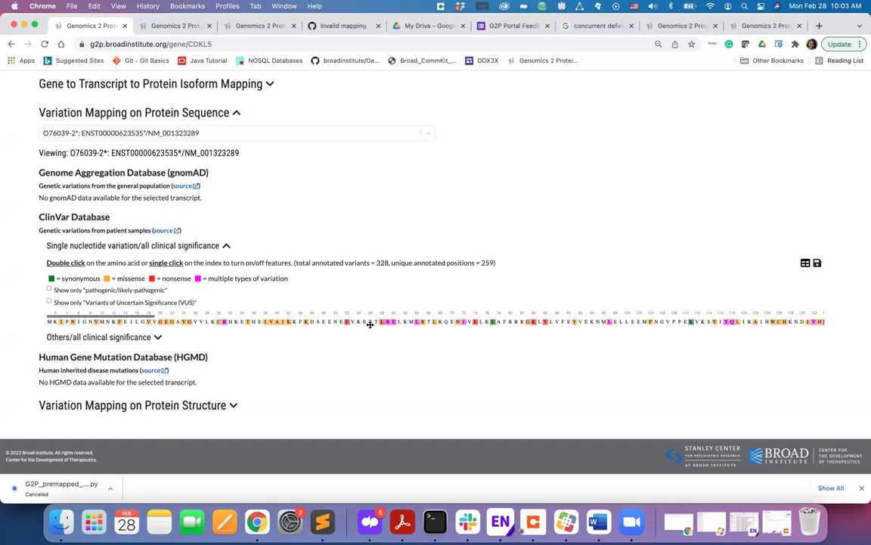
{"action": "left_click", "coordinate": [50, 291]}
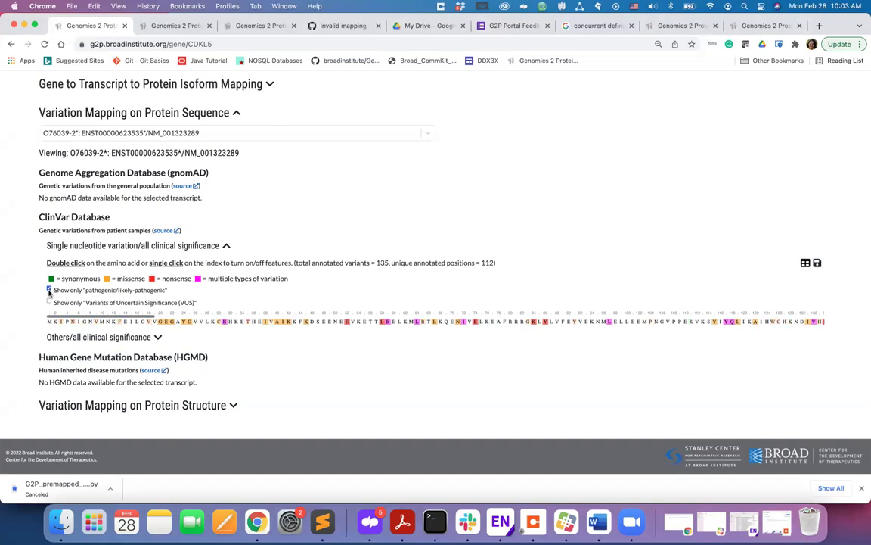
- Expand Arginine 31's p.Arg31Gly ClinVar details and highlight its Pathogenic significance
{"action": "left_click", "coordinate": [225, 322]}
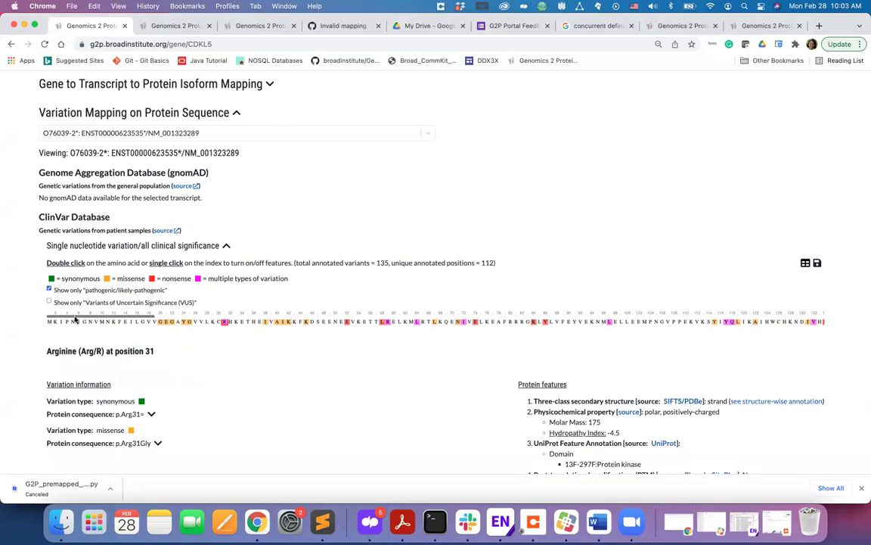
{"action": "scroll", "coordinate": [5, 320], "scroll_direction": "down", "scroll_amount": 5}
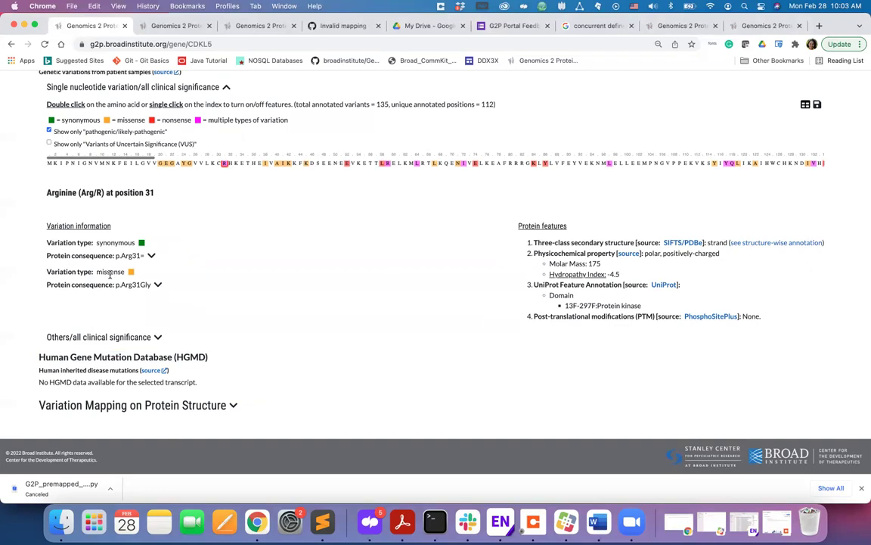
{"action": "double_click", "coordinate": [158, 286]}
{"action": "left_click", "coordinate": [158, 286]}
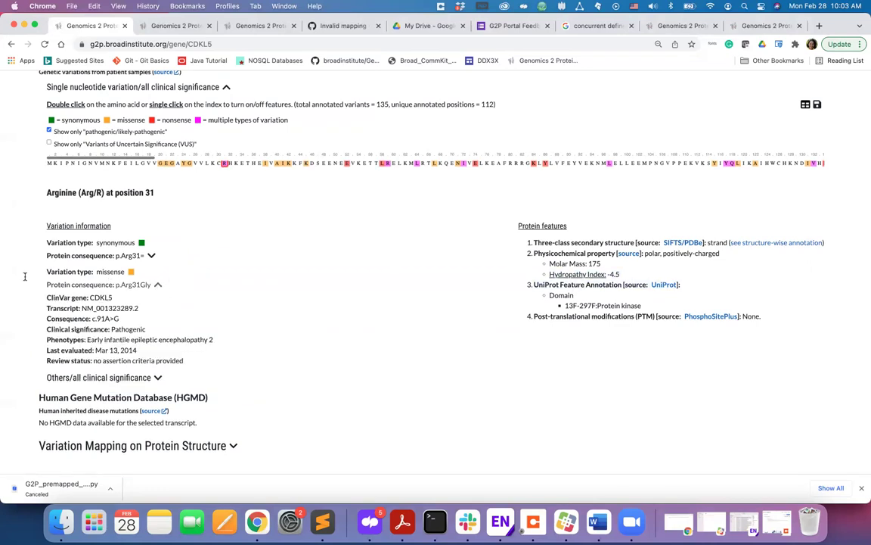
{"action": "scroll", "coordinate": [6, 305], "scroll_direction": "down", "scroll_amount": 1}
{"action": "scroll", "coordinate": [68, 296], "scroll_direction": "down", "scroll_amount": 1}
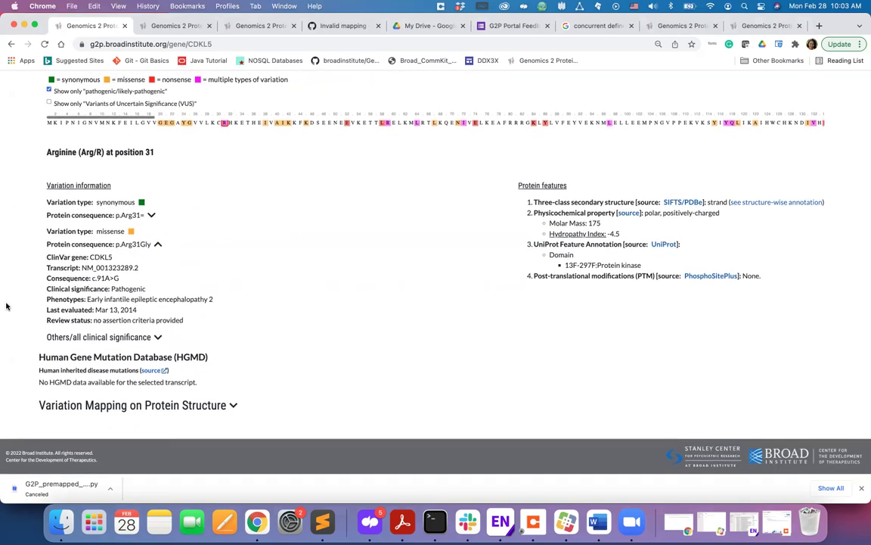
{"action": "double_click", "coordinate": [131, 289]}
{"action": "scroll", "coordinate": [799, 167], "scroll_direction": "up", "scroll_amount": 3}
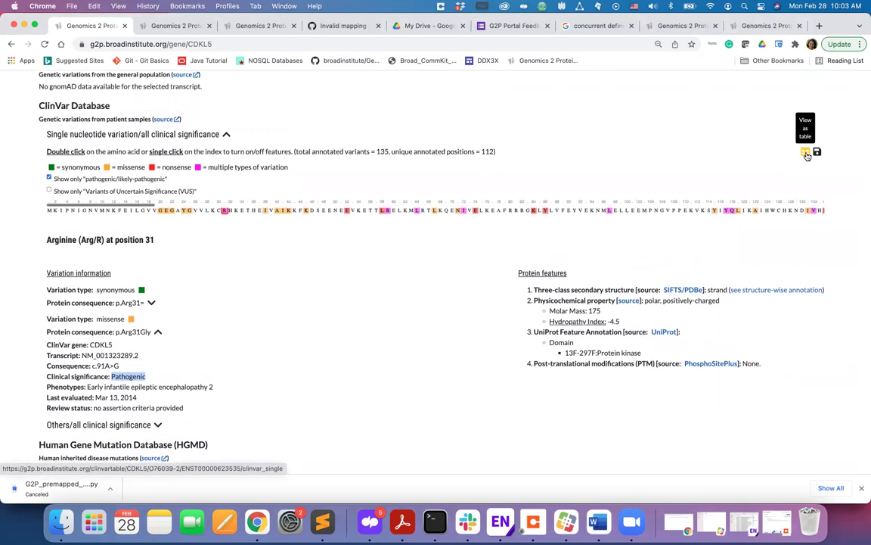
- Open the CDKL5 ClinVar variant table in a new tab, then return to the gene page
{"action": "left_click", "coordinate": [806, 153]}
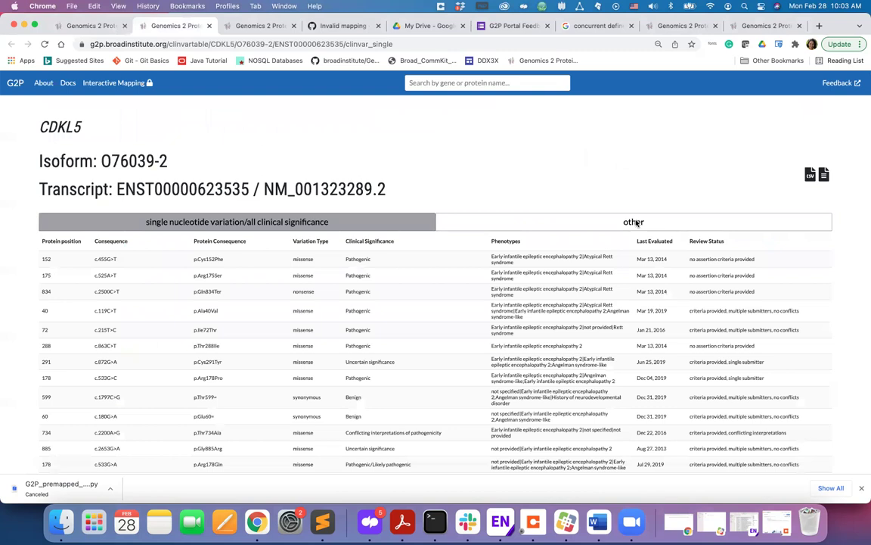
{"action": "scroll", "coordinate": [698, 181], "scroll_direction": "down", "scroll_amount": 2}
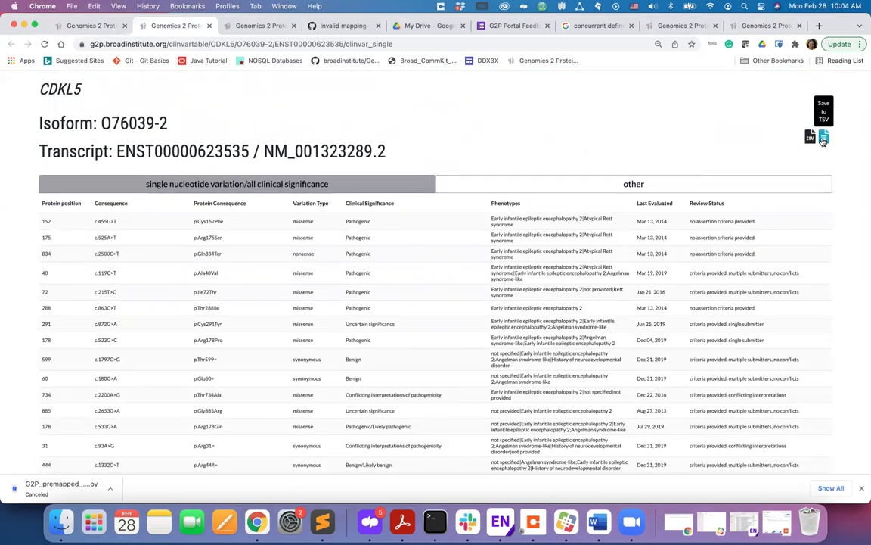
{"action": "left_click", "coordinate": [114, 29]}
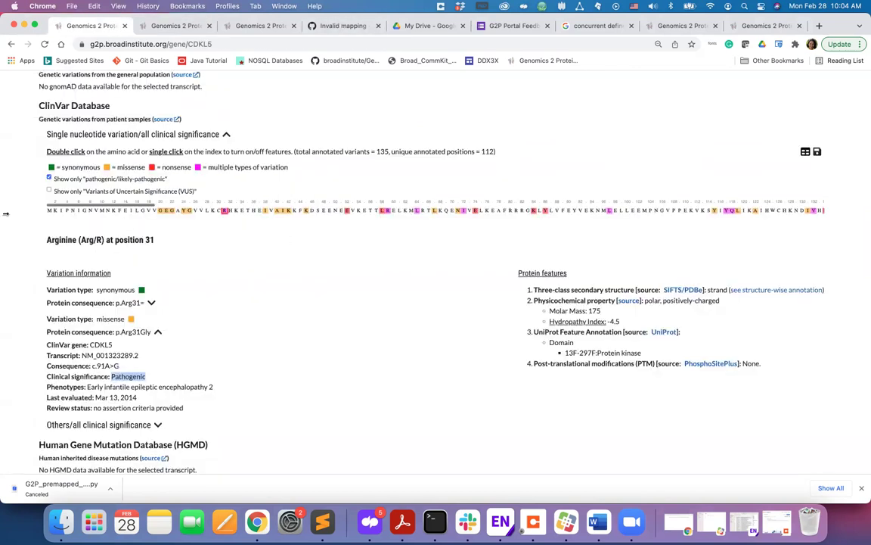
- Swap sequence mapping for structure mapping and highlight the PDB, AlphaFold headings and ID 4BGQ
{"action": "scroll", "coordinate": [5, 214], "scroll_direction": "up", "scroll_amount": 4}
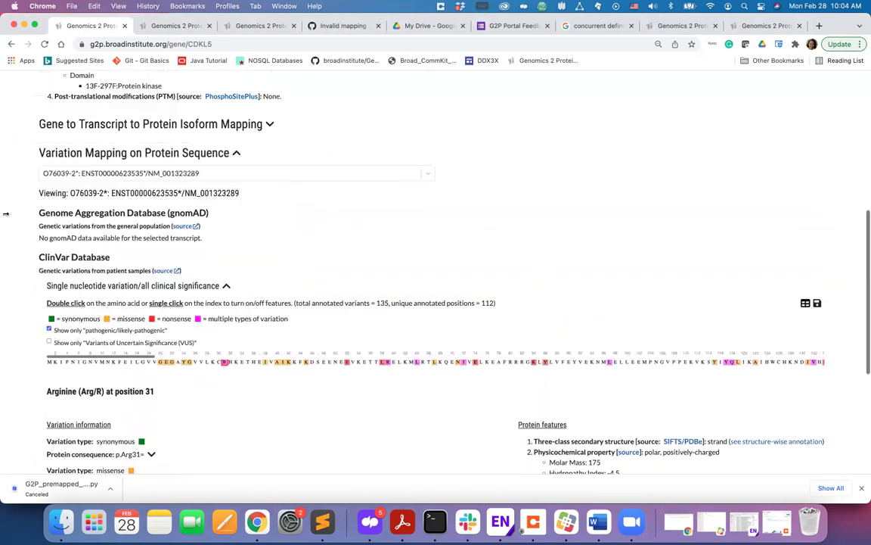
{"action": "left_click", "coordinate": [236, 152]}
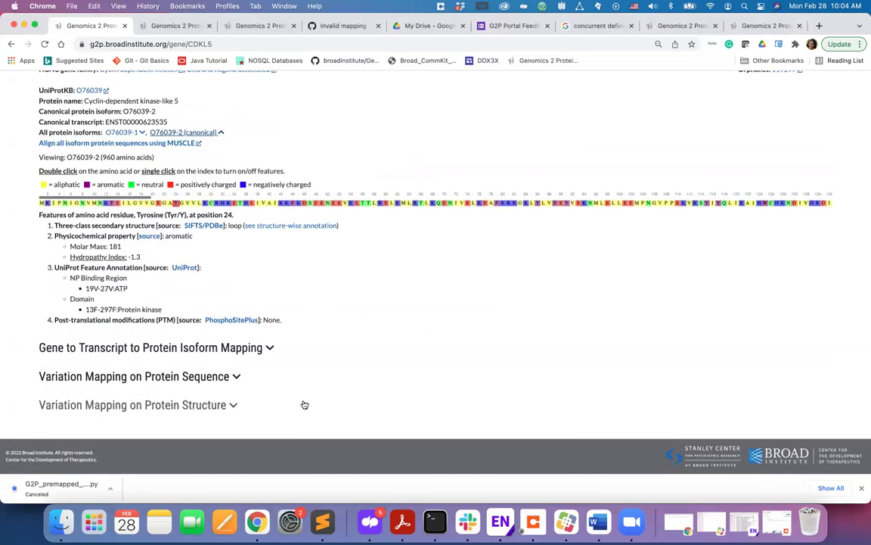
{"action": "left_click", "coordinate": [234, 407]}
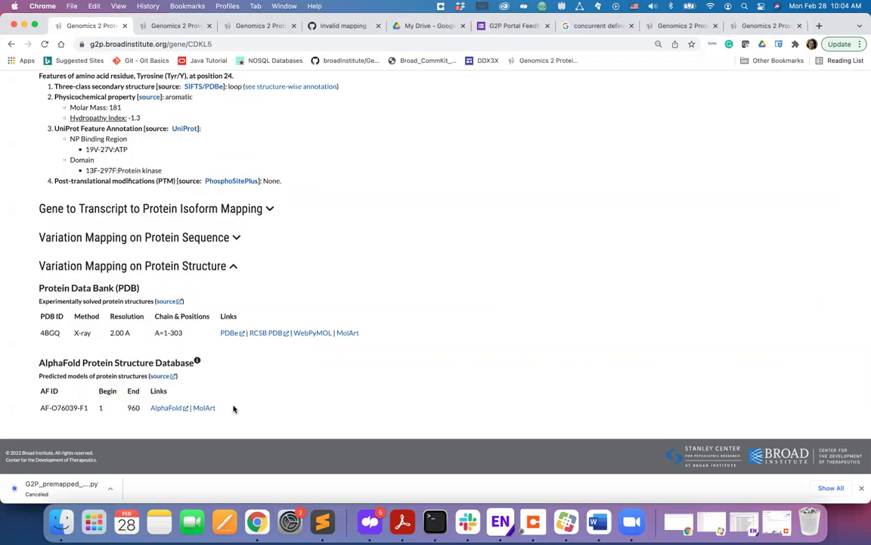
{"action": "scroll", "coordinate": [571, 351], "scroll_direction": "down", "scroll_amount": 1}
{"action": "triple_click", "coordinate": [82, 288]}
{"action": "left_click_drag", "start_coordinate": [40, 362], "coordinate": [158, 363]}
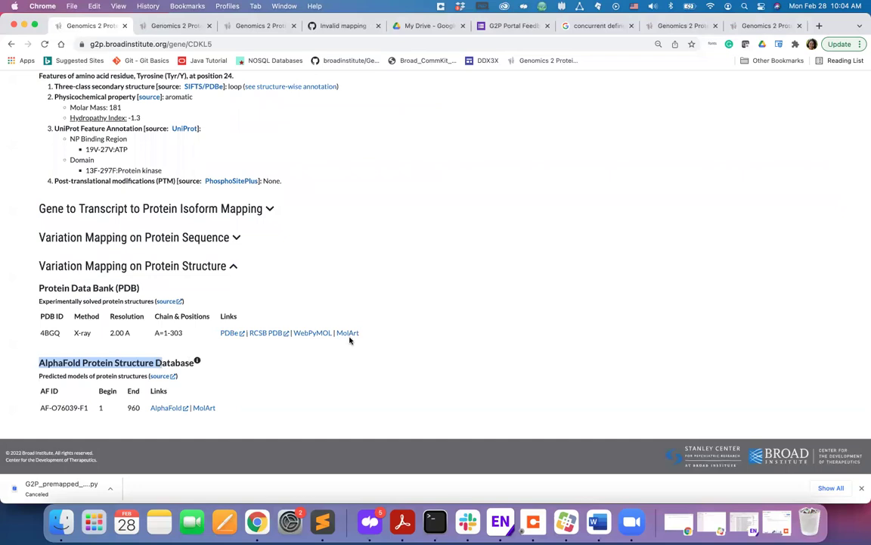
{"action": "double_click", "coordinate": [42, 334]}
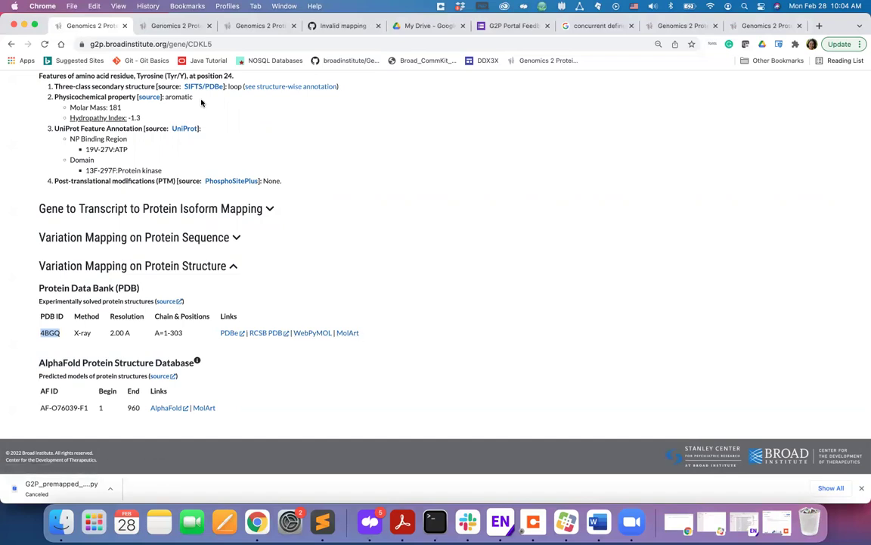
- In the 4BGQ MolArt view, map ClinVar missense variants from transcript O76039-2
{"action": "left_click", "coordinate": [193, 30]}
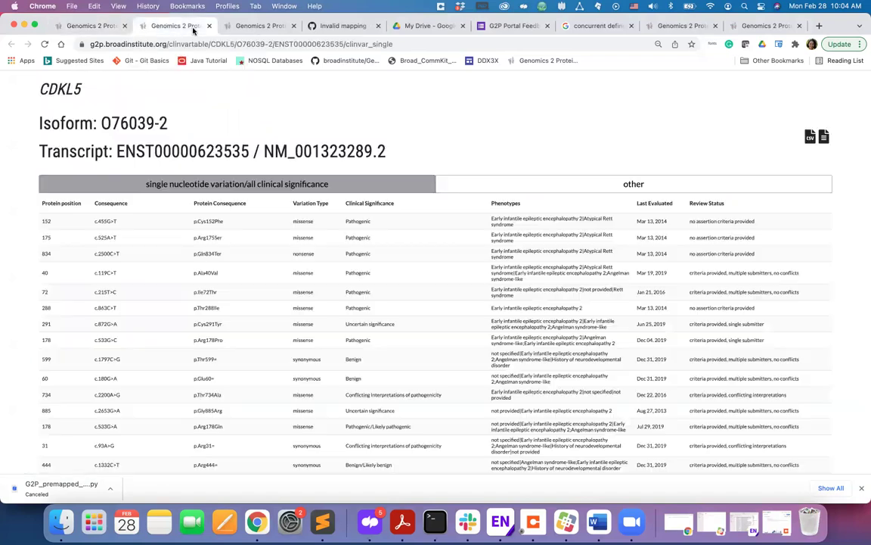
{"action": "left_click", "coordinate": [264, 27]}
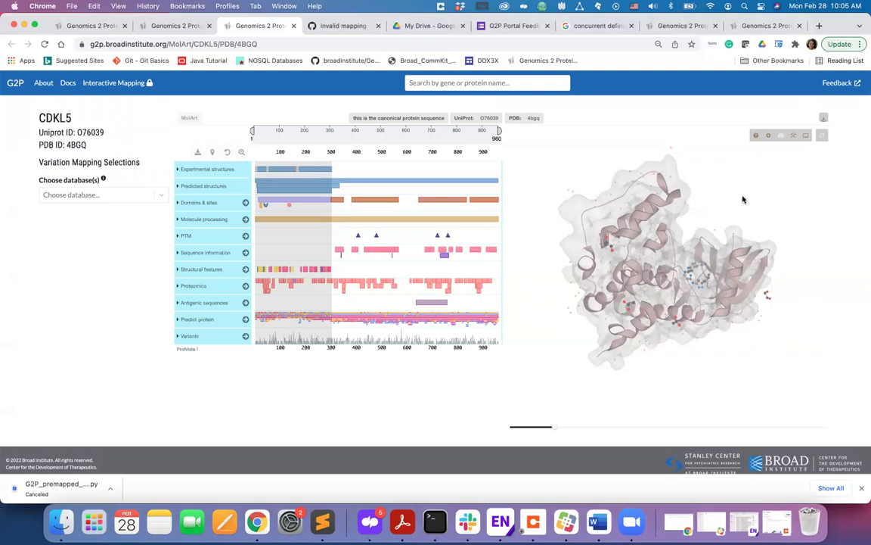
{"action": "left_click", "coordinate": [161, 196]}
{"action": "left_click", "coordinate": [60, 234]}
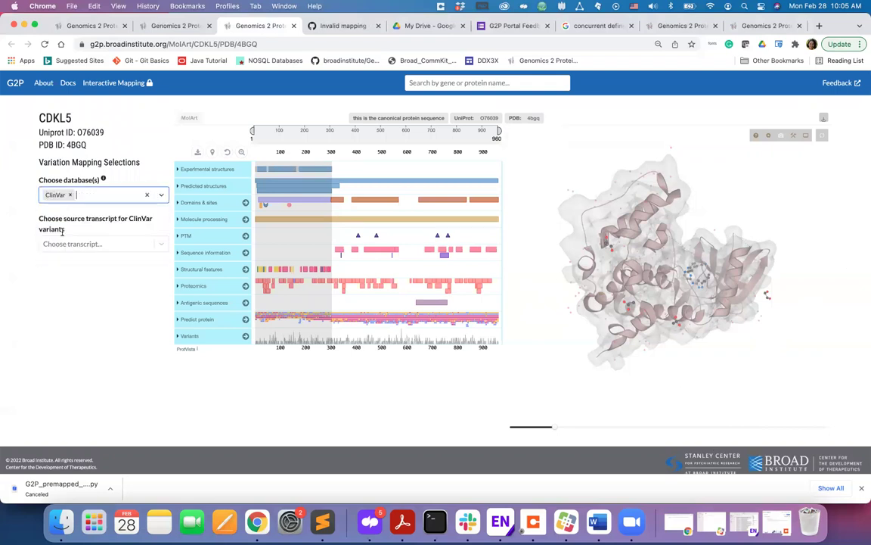
{"action": "left_click", "coordinate": [159, 244]}
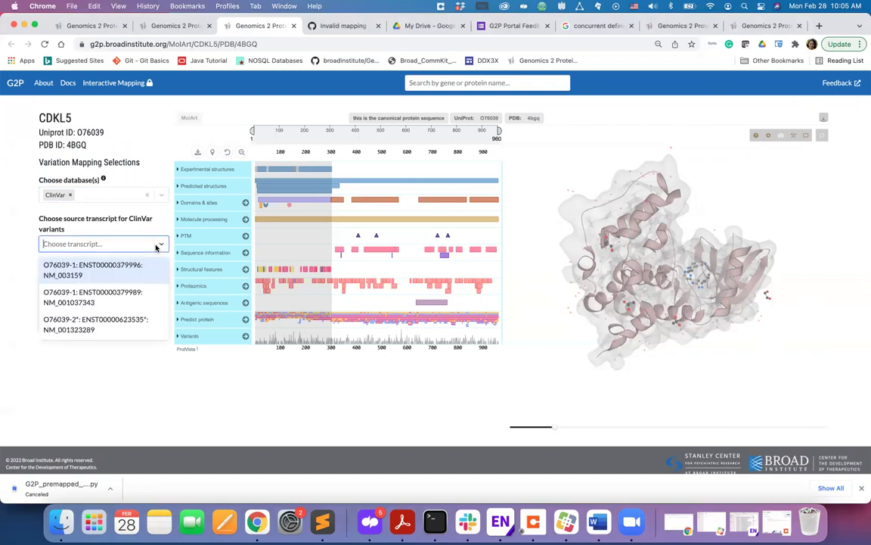
{"action": "left_click", "coordinate": [121, 325]}
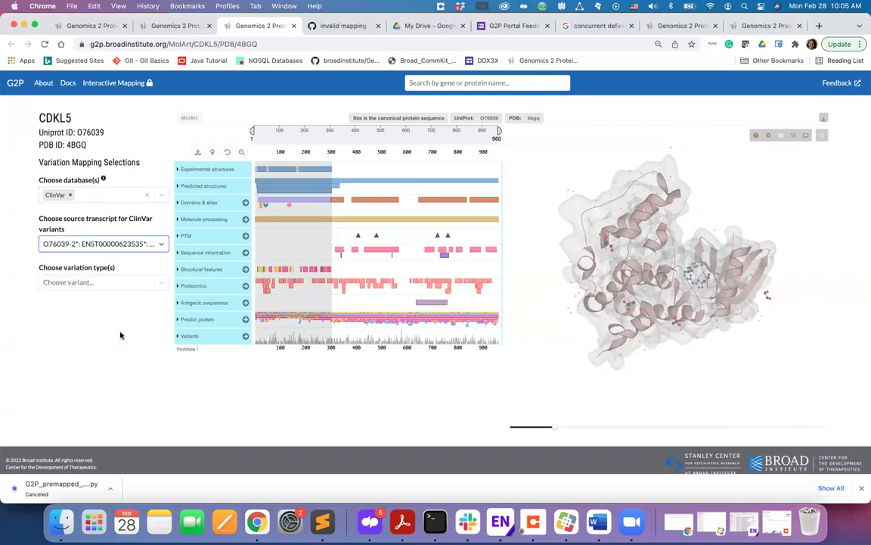
{"action": "left_click", "coordinate": [158, 284]}
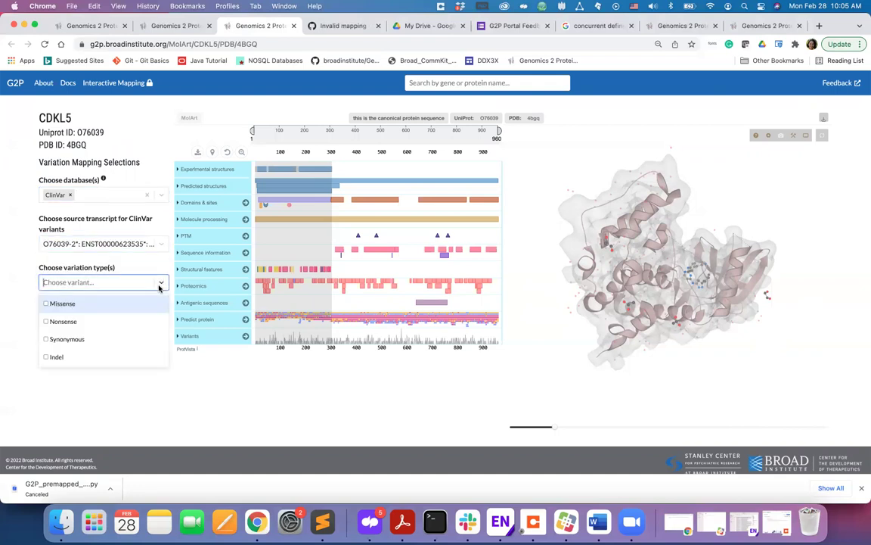
{"action": "left_click", "coordinate": [61, 303]}
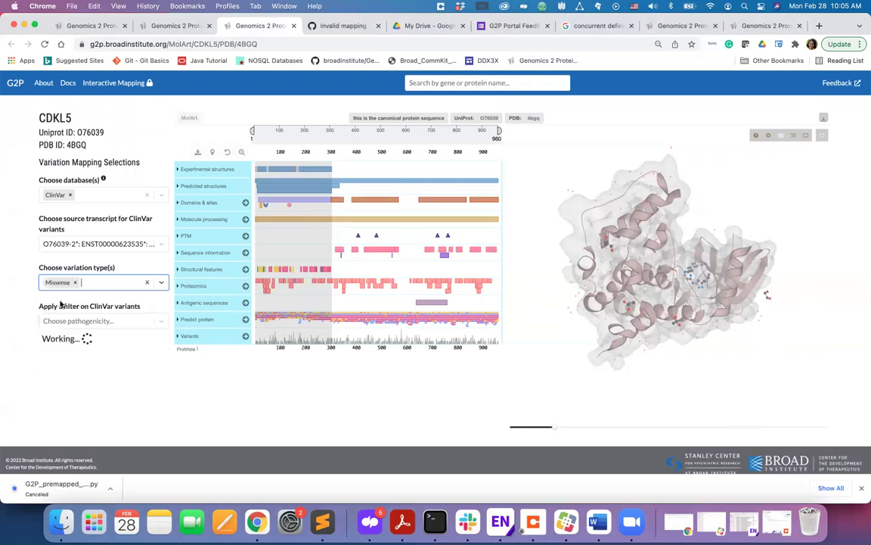
- Rotate the 4BGQ structure and inspect a variant sphere's label
{"action": "scroll", "coordinate": [12, 287], "scroll_direction": "down", "scroll_amount": 1}
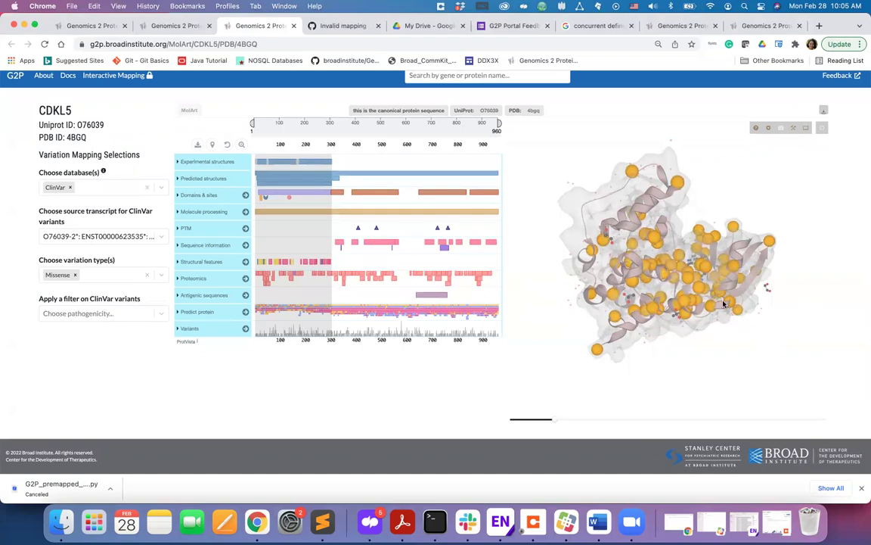
{"action": "left_click_drag", "start_coordinate": [676, 326], "coordinate": [700, 295]}
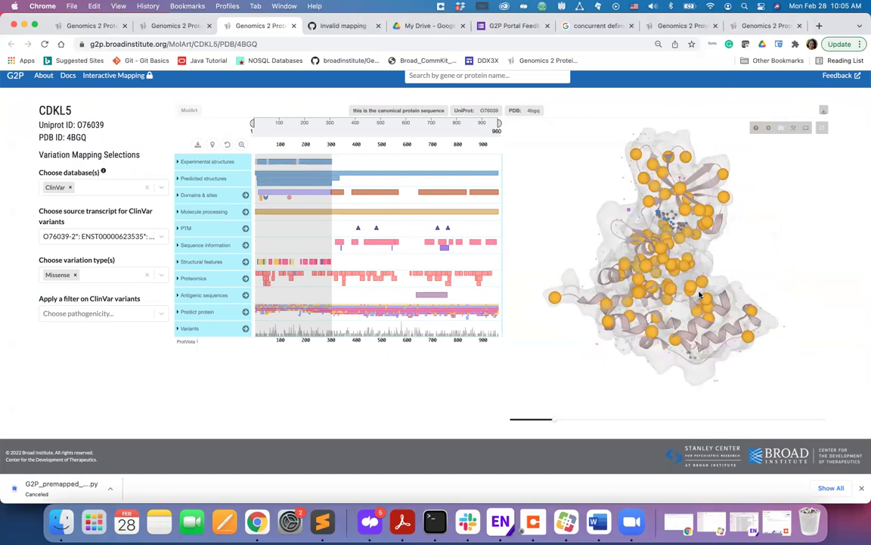
{"action": "mouse_move", "coordinate": [664, 248]}
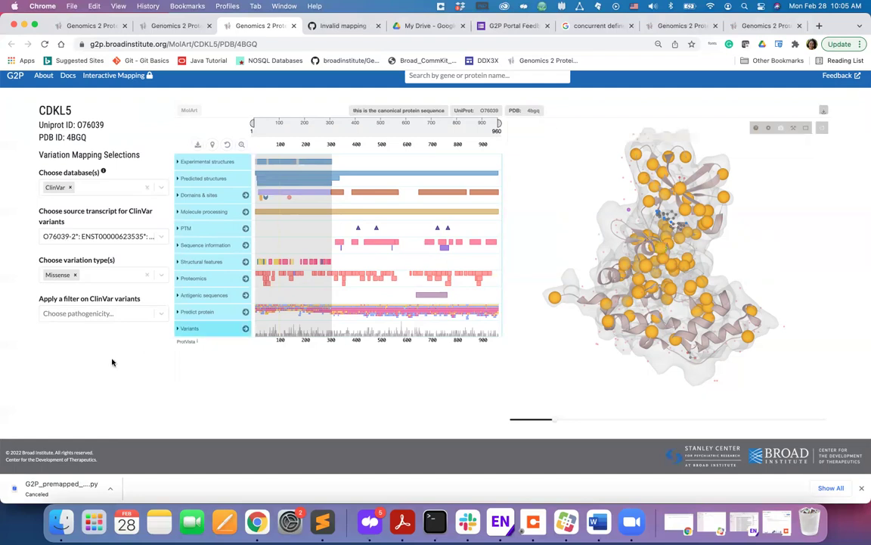
- Filter the 4BGQ ClinVar variants to Pathogenic/Likely-Pathogenic only, then download the mapped variant data
{"action": "left_click", "coordinate": [155, 312]}
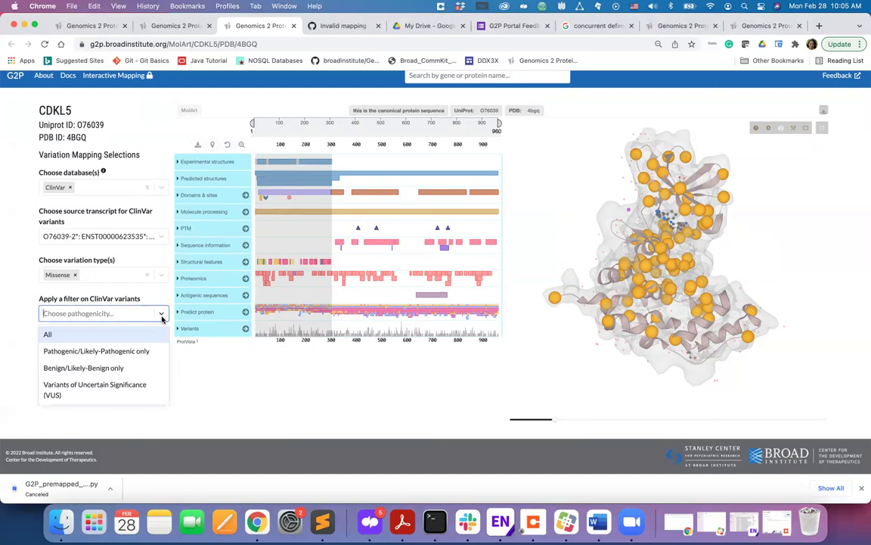
{"action": "left_click", "coordinate": [137, 350]}
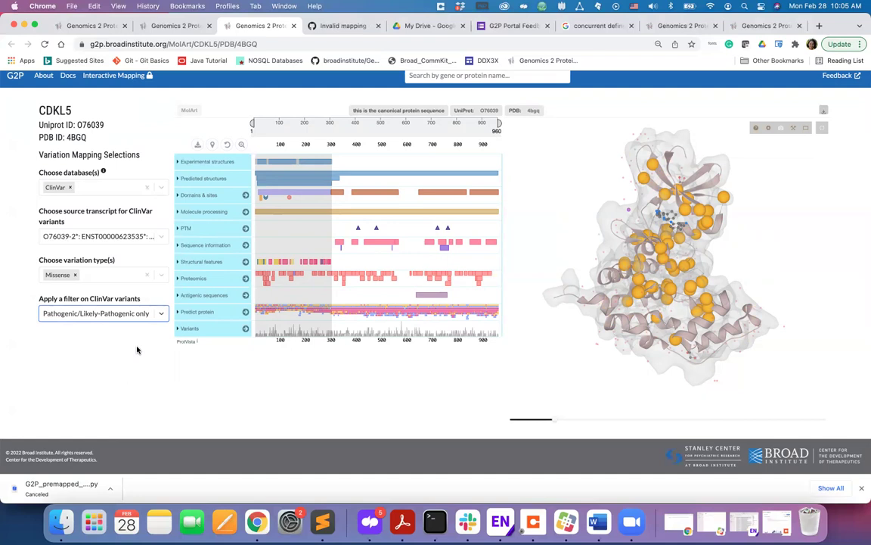
{"action": "left_click", "coordinate": [848, 99]}
{"action": "left_click", "coordinate": [823, 110]}
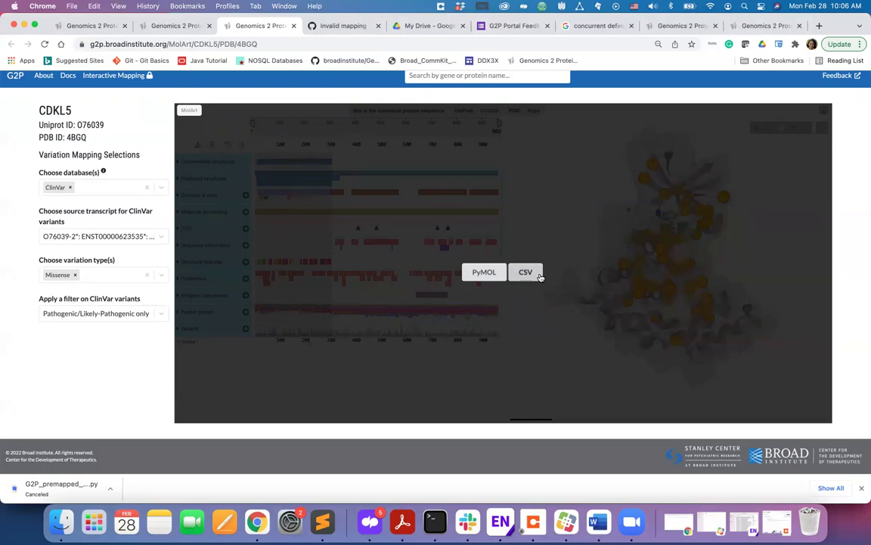
{"action": "left_click", "coordinate": [484, 273]}
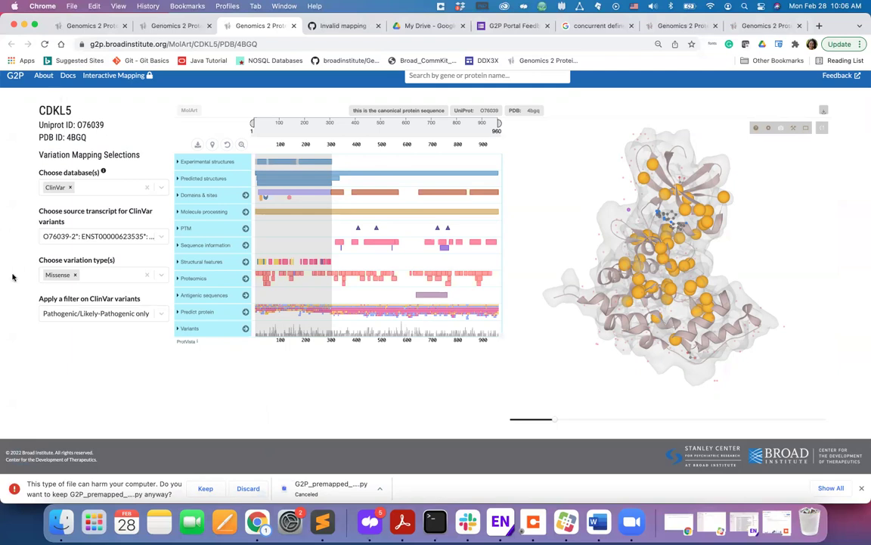
- View the About page, then go to the Documentation's Portal Sitemap and return to its Data section
{"action": "scroll", "coordinate": [12, 277], "scroll_direction": "up", "scroll_amount": 1}
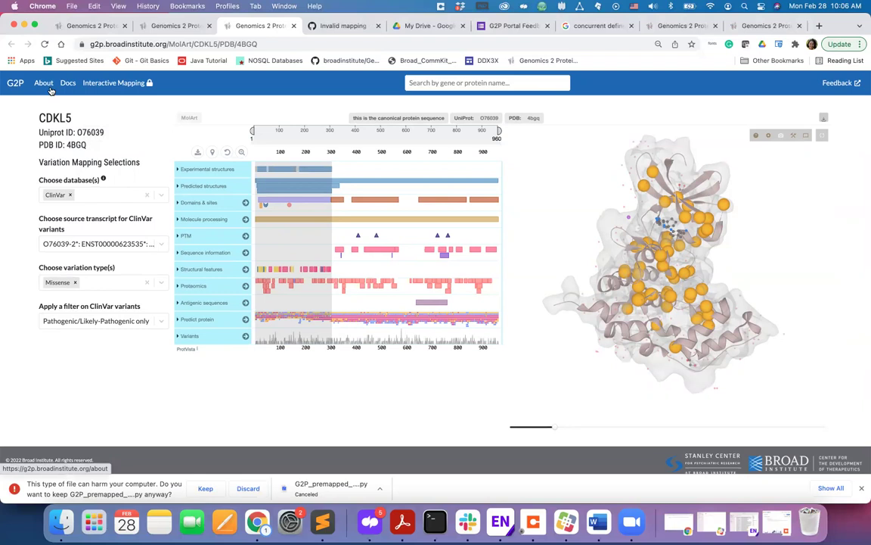
{"action": "left_click", "coordinate": [44, 85]}
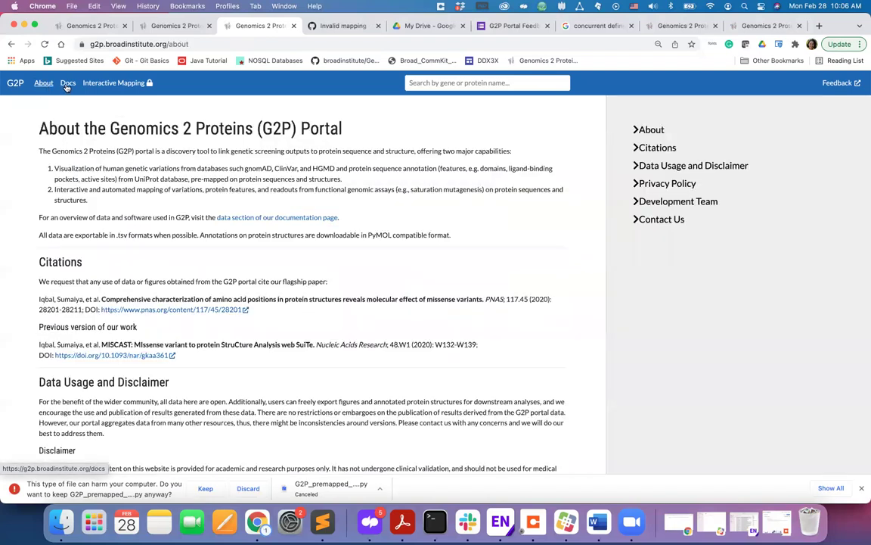
{"action": "left_click", "coordinate": [67, 84]}
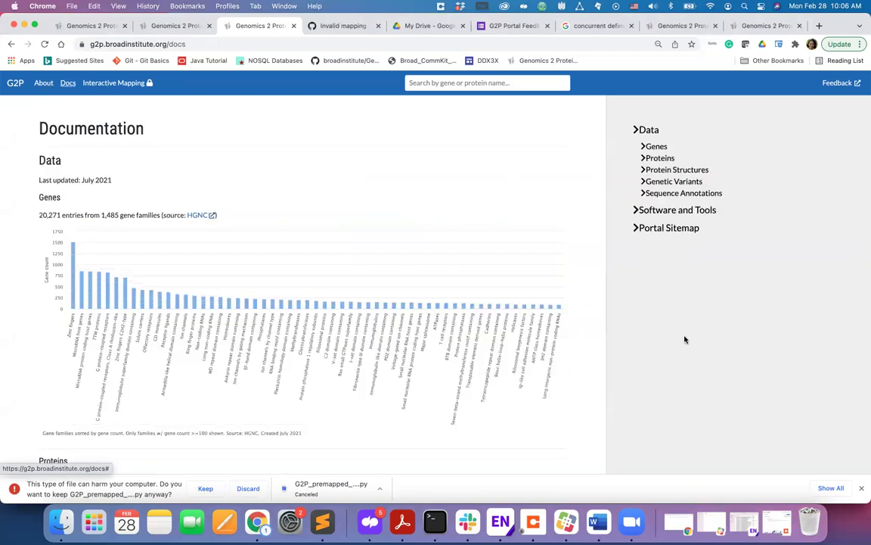
{"action": "left_click", "coordinate": [672, 229]}
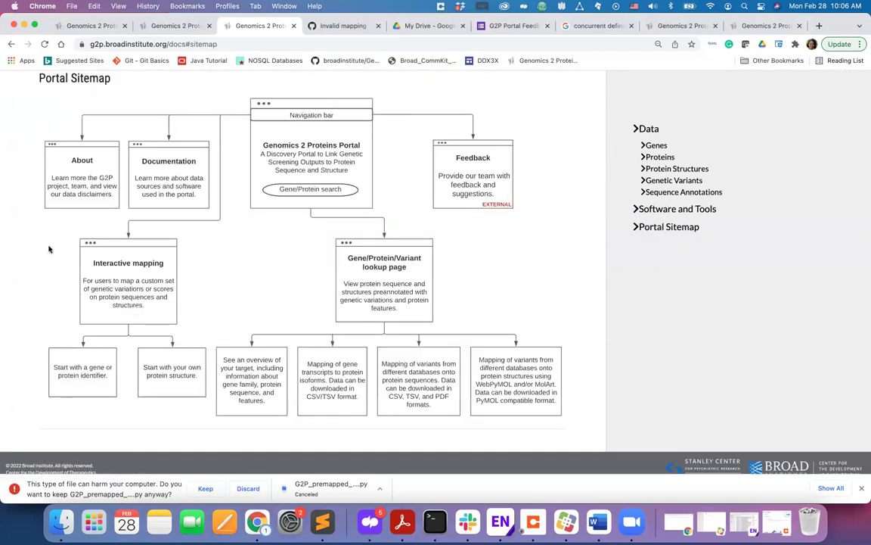
{"action": "scroll", "coordinate": [15, 232], "scroll_direction": "up", "scroll_amount": 2}
{"action": "scroll", "coordinate": [15, 232], "scroll_direction": "up", "scroll_amount": 15}
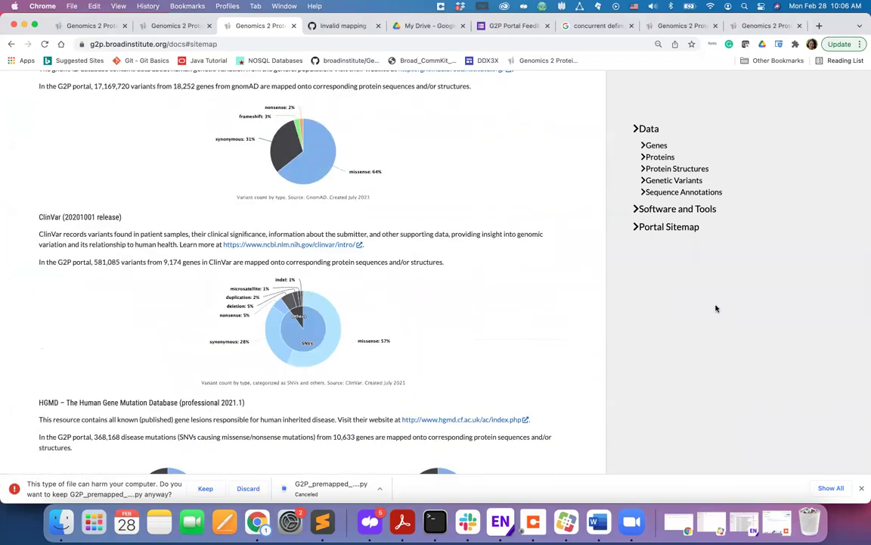
{"action": "scroll", "coordinate": [716, 307], "scroll_direction": "up", "scroll_amount": 15}
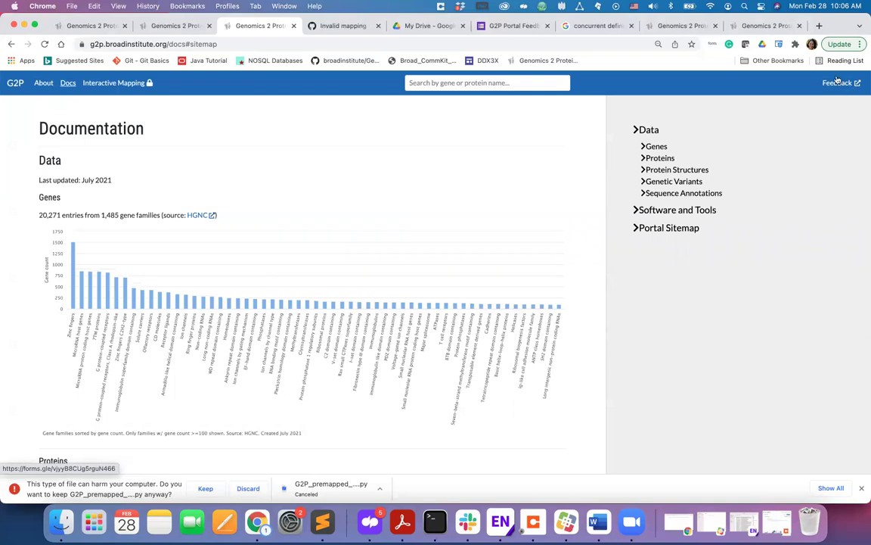
{"action": "mouse_move", "coordinate": [121, 88]}
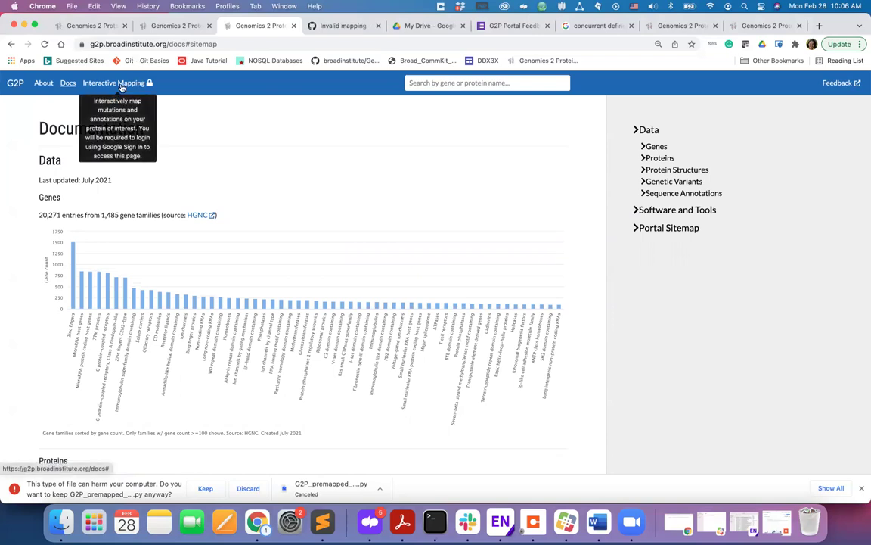